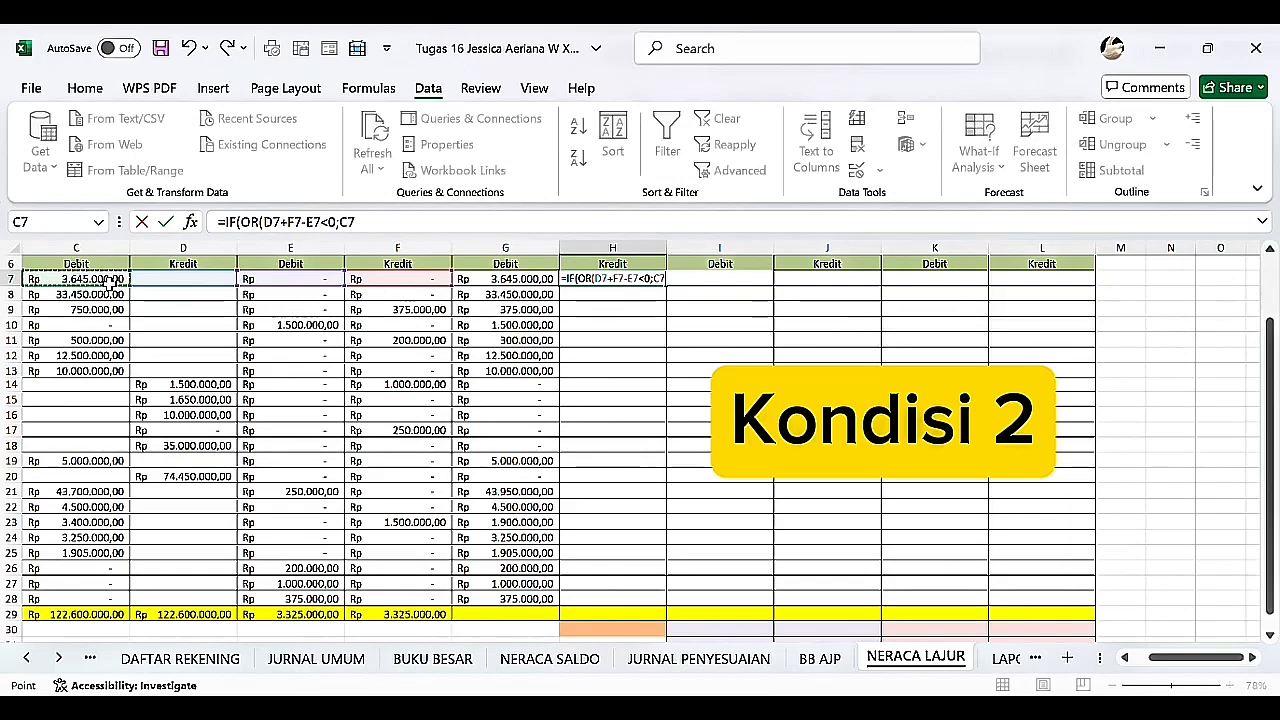
Complete the OR test in the H7 formula with the second condition C7<>0; and close its parenthesis.
type("<>")
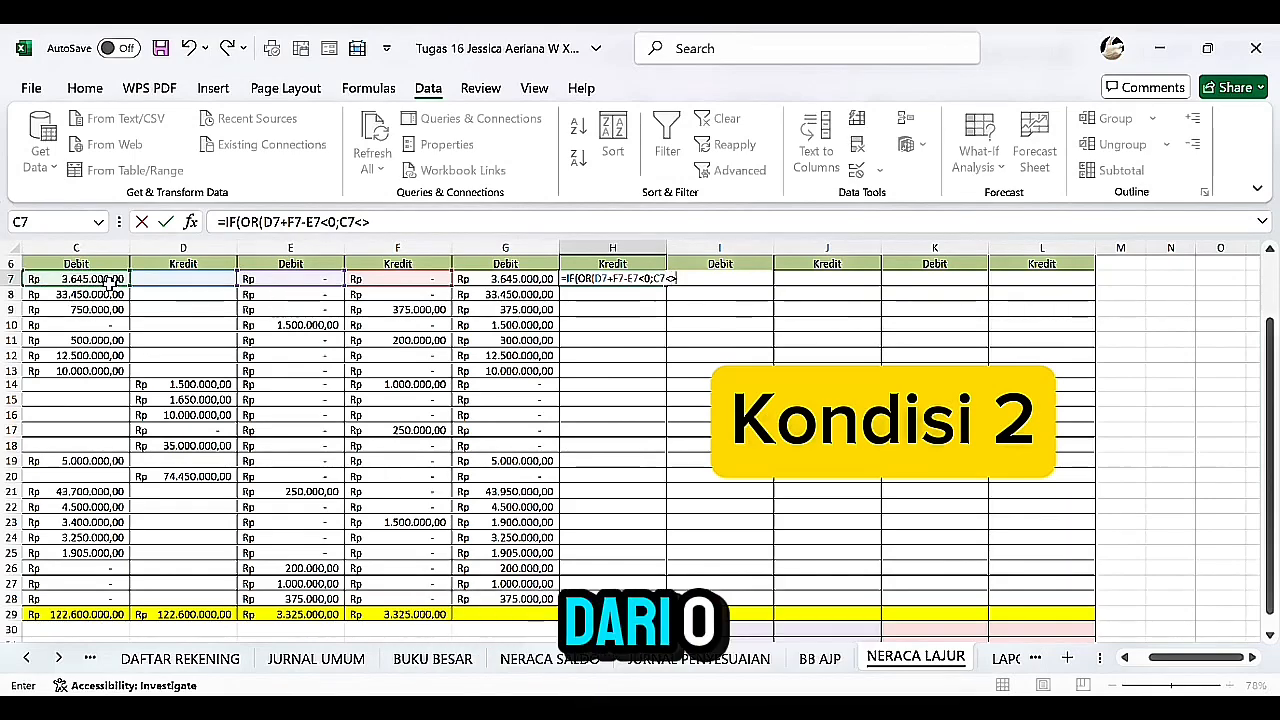
type("0;")
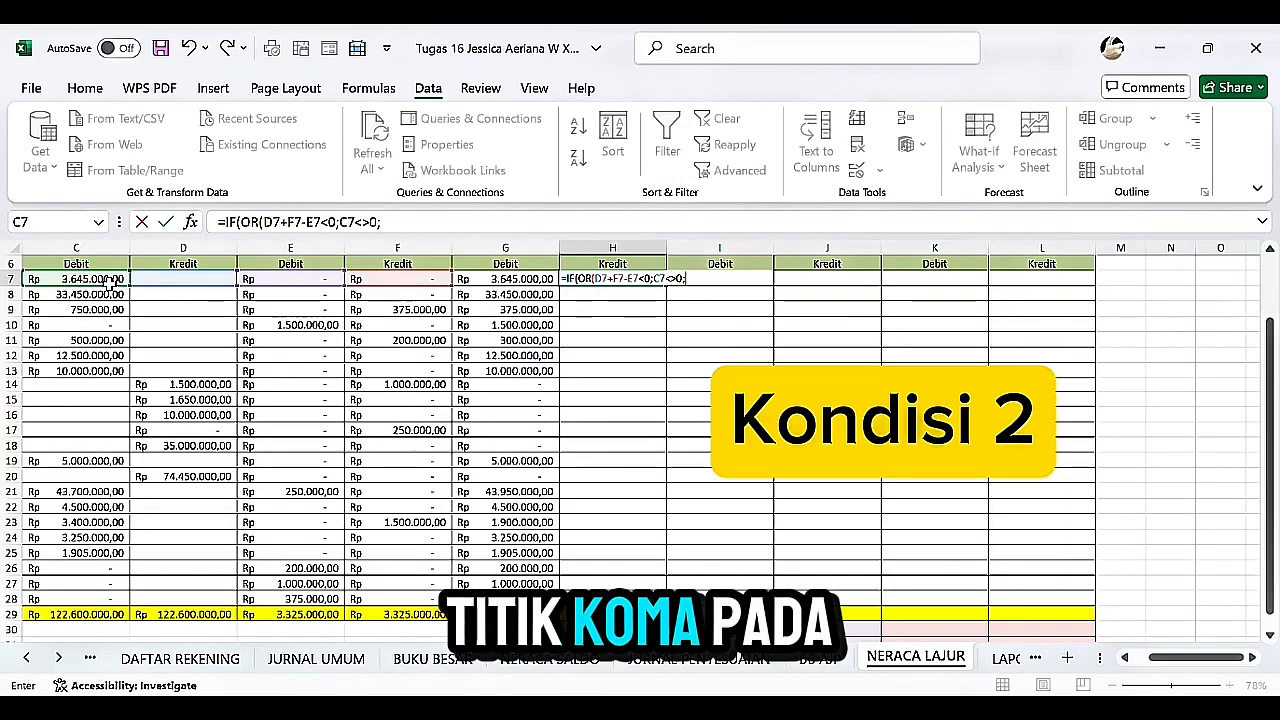
type(")")
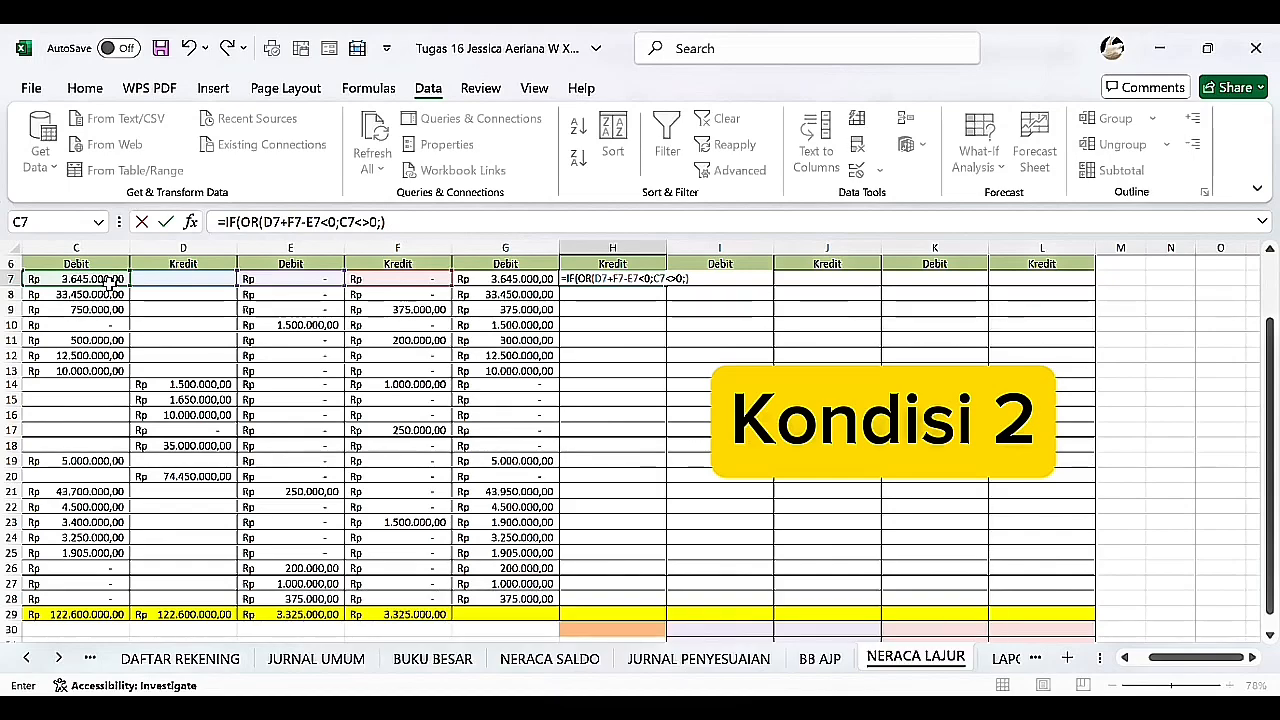
Finish the H7 IF formula so it returns 0 when the OR test is true and D7+F7-E7 otherwise.
type(";0")
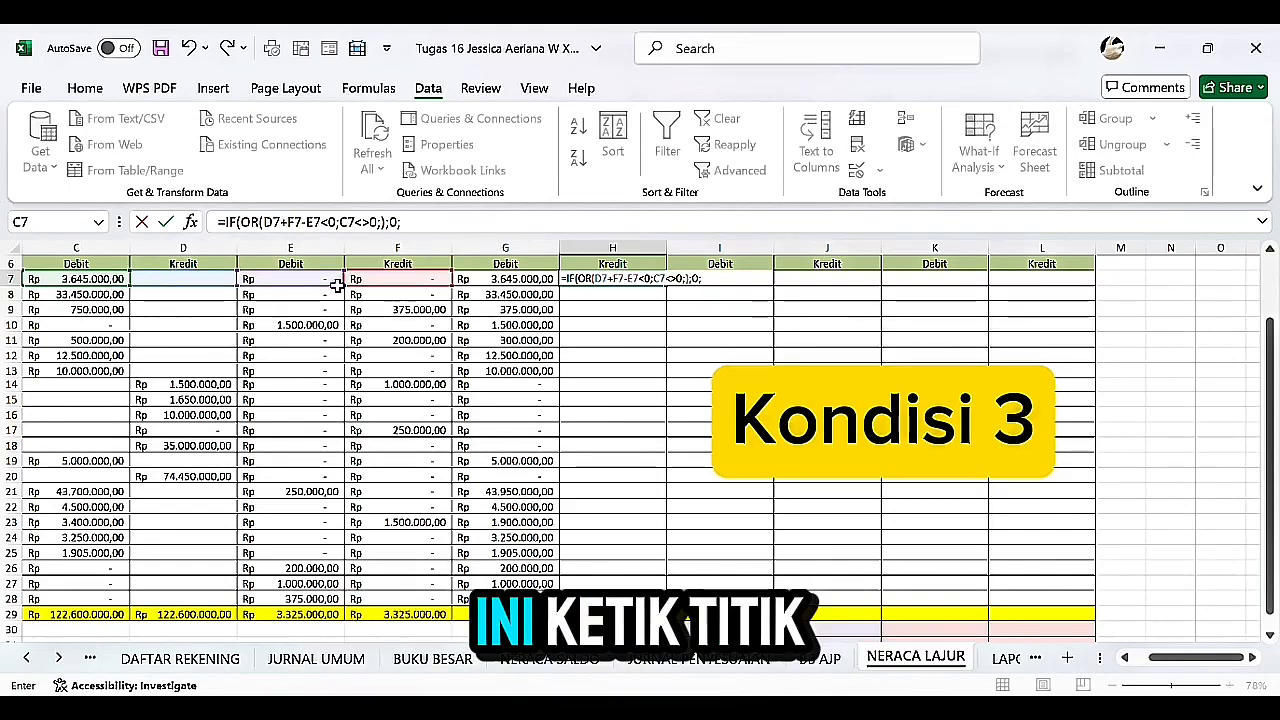
type(";")
left_click(201, 286)
type("+")
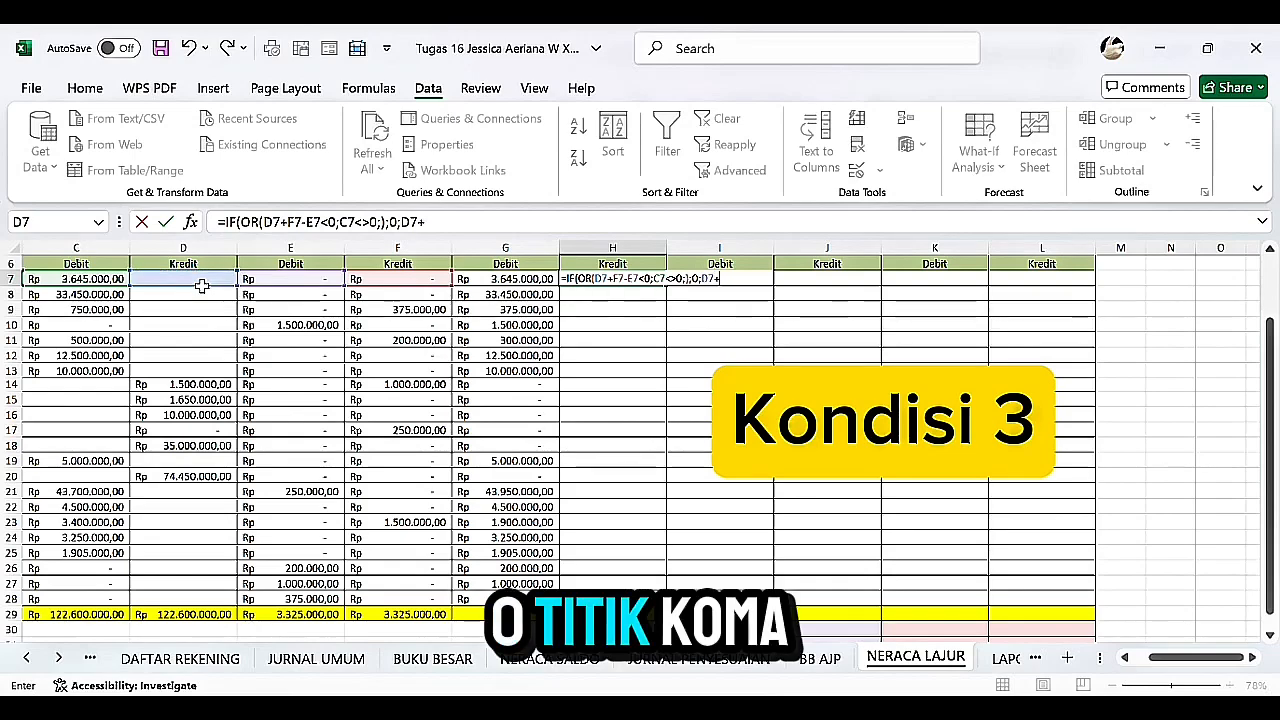
left_click(407, 285)
type("-")
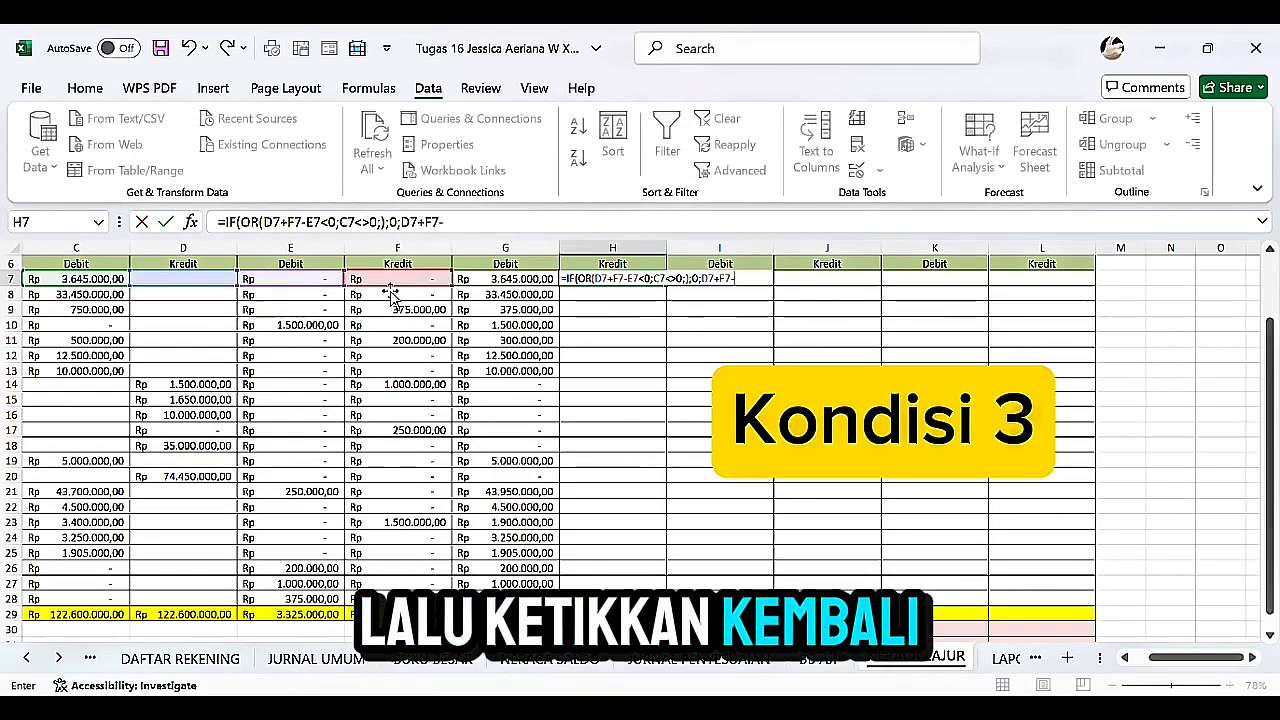
left_click(318, 284)
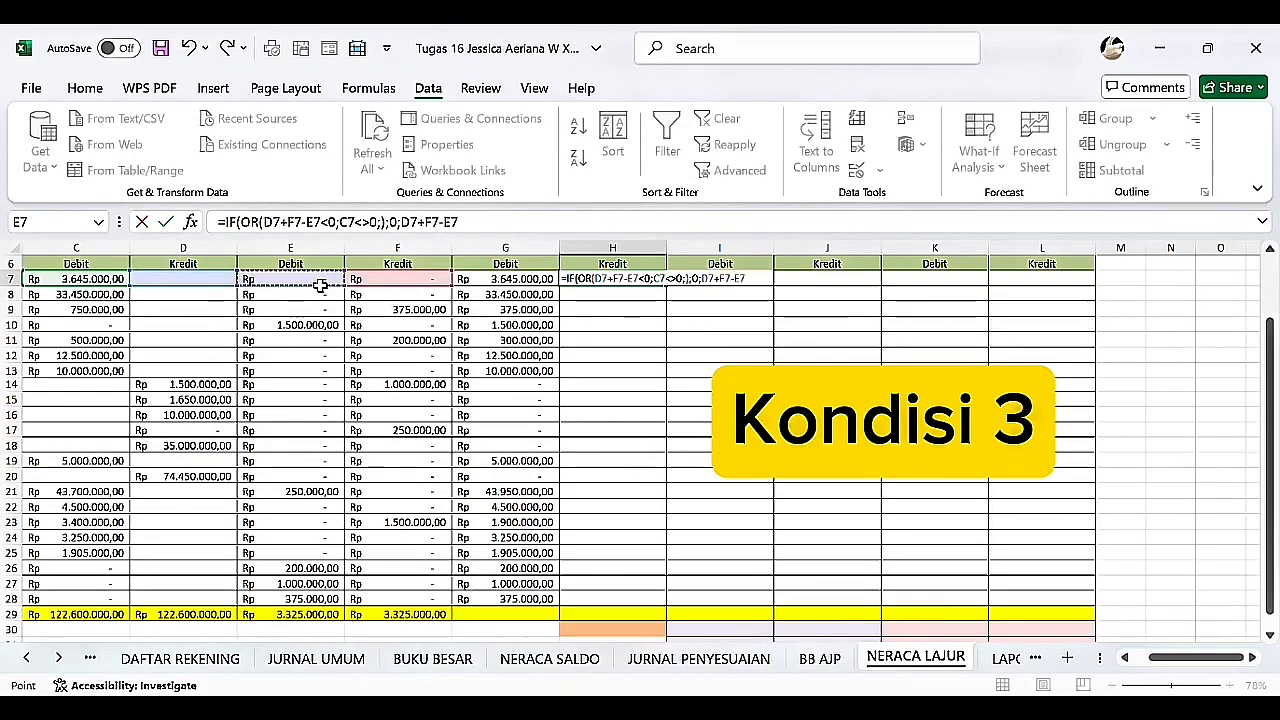
type(")")
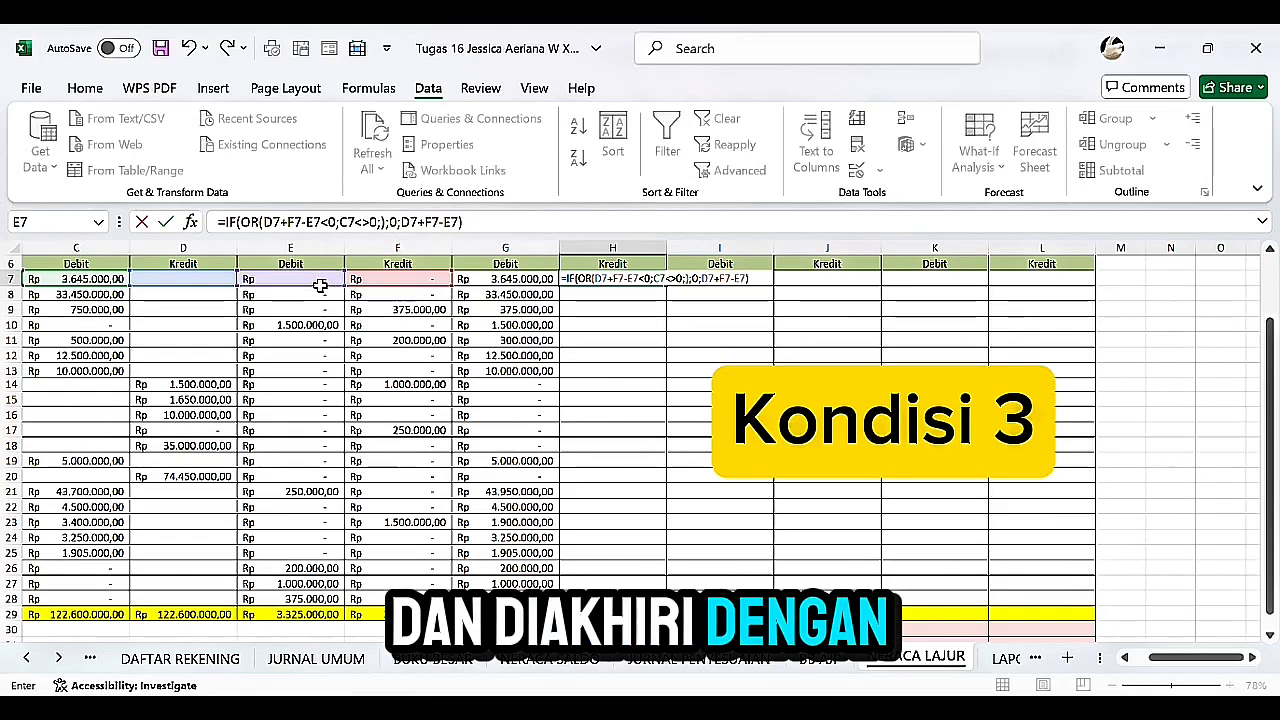
key("Return")
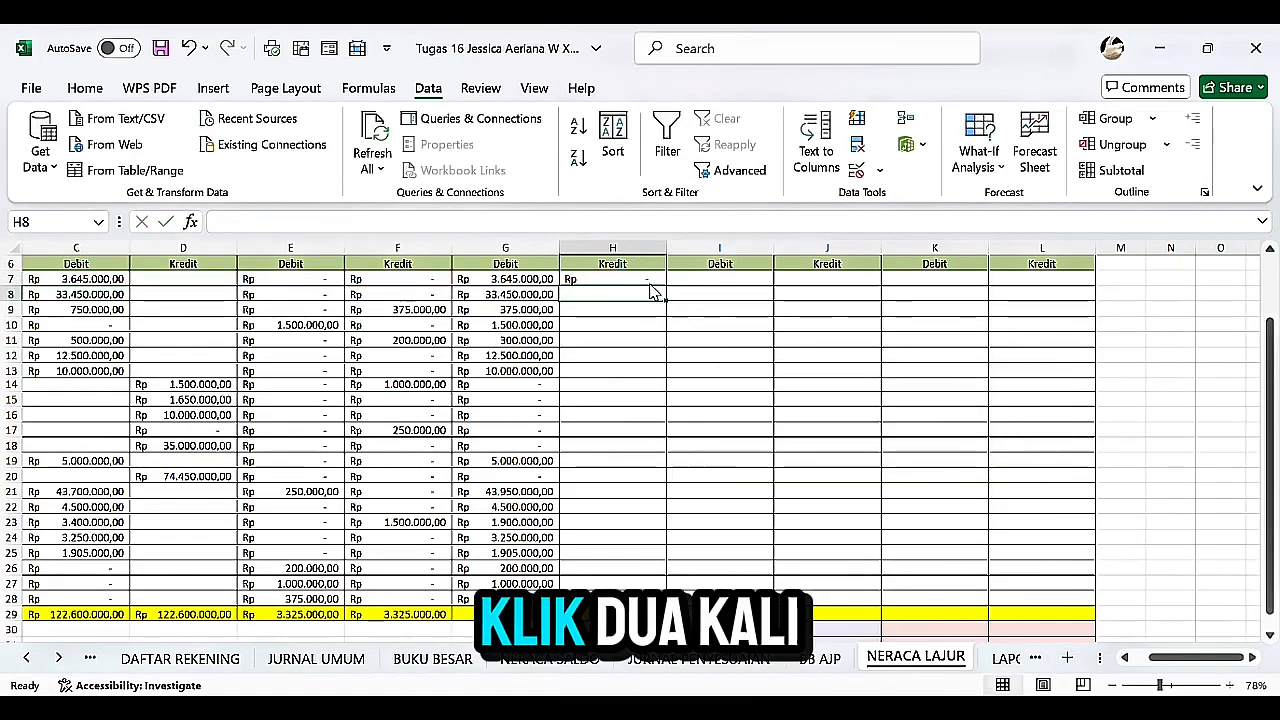
Fill the H7 formula down the Kredit column to H28.
left_click(660, 282)
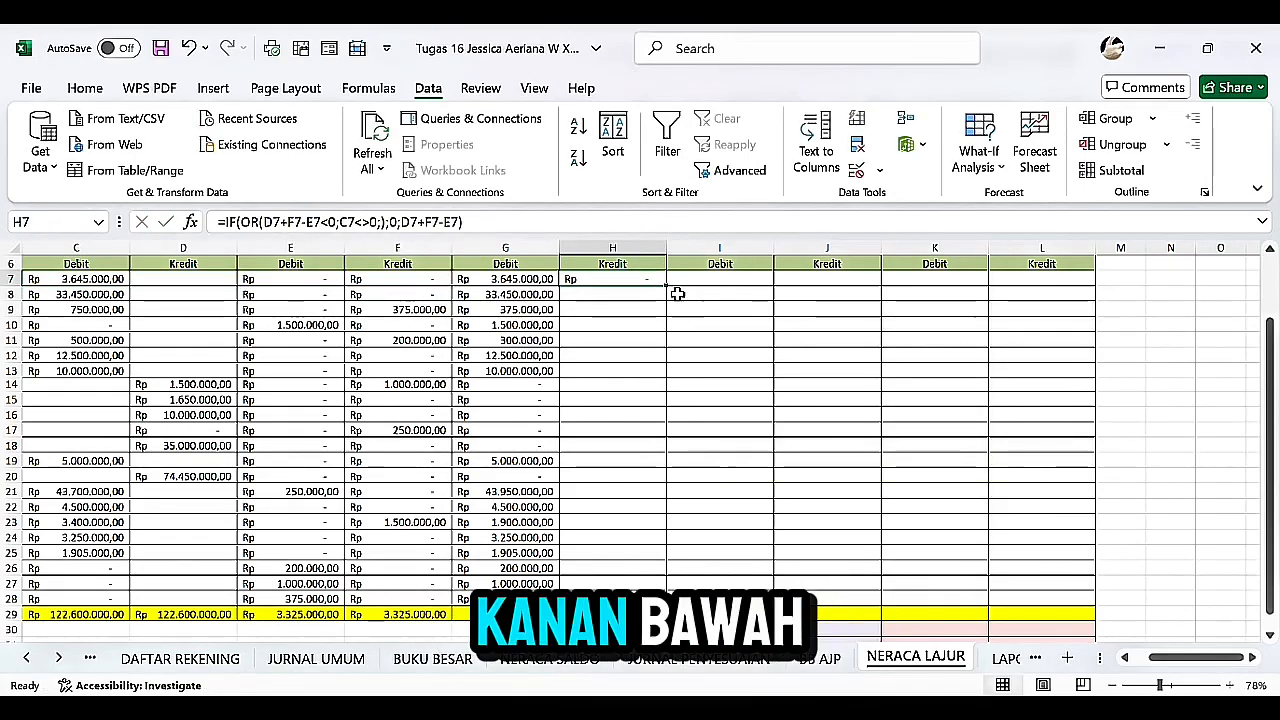
double_click(672, 293)
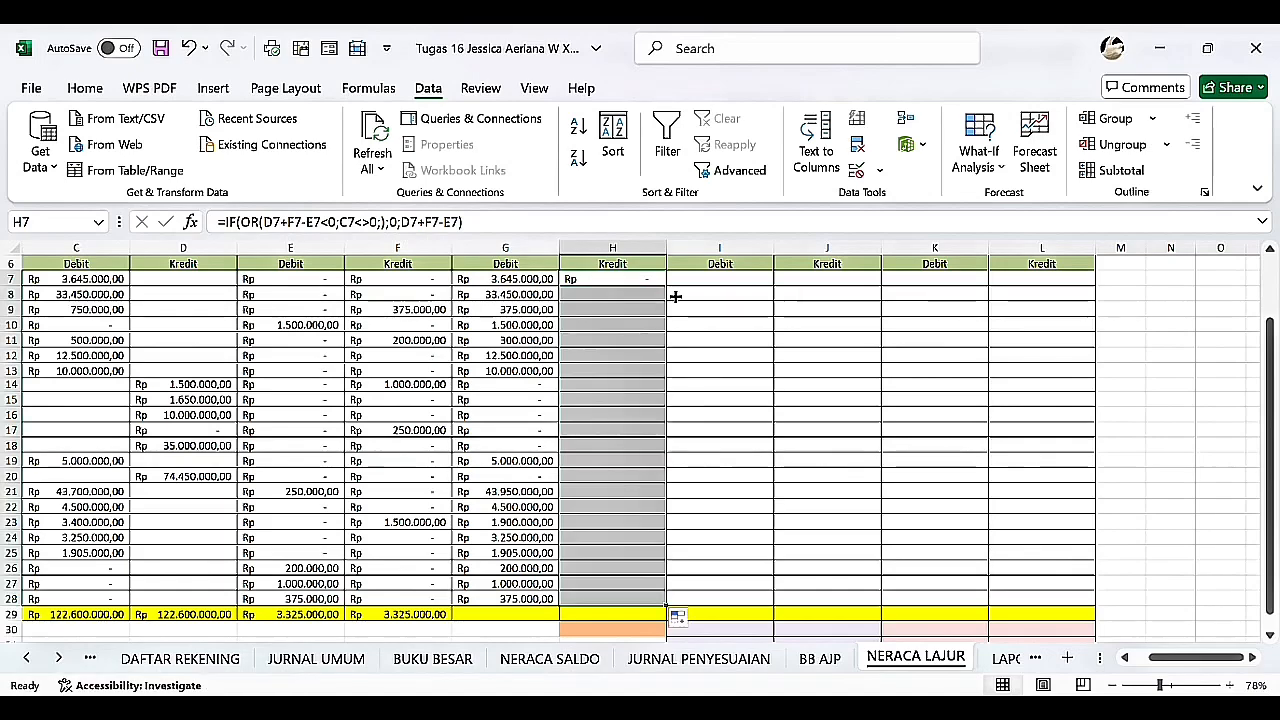
left_click(717, 343)
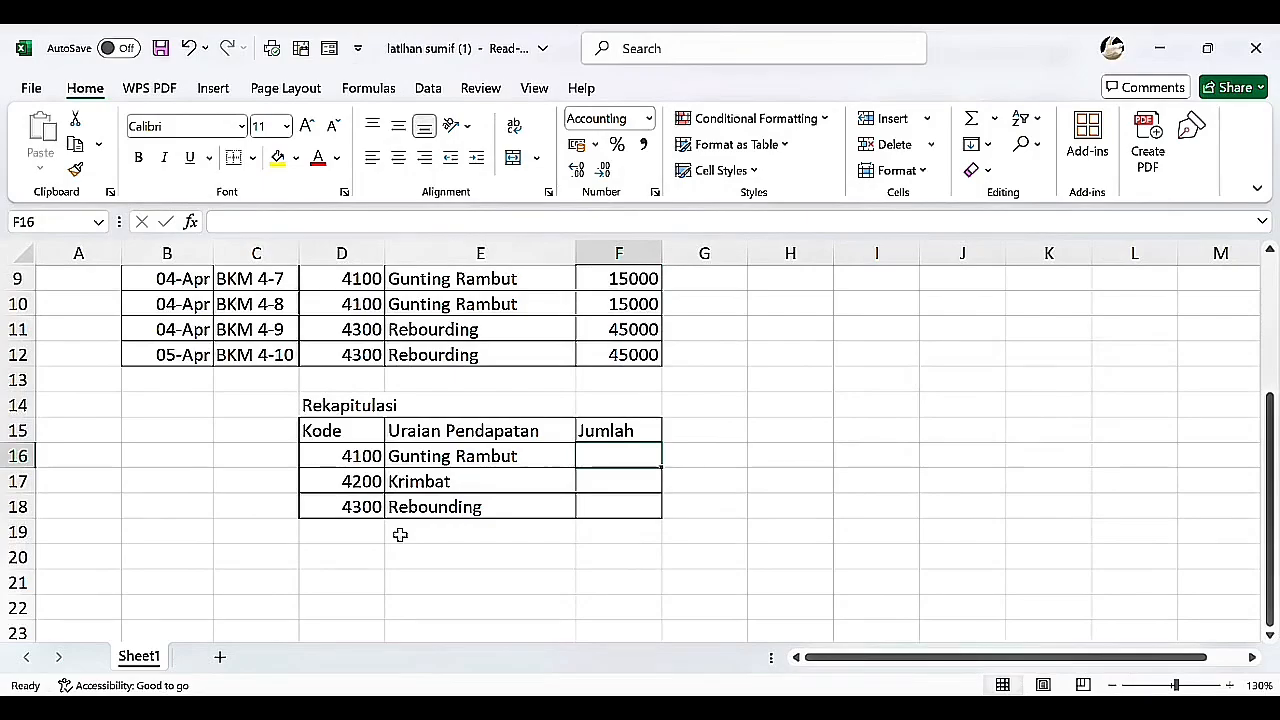
Start a SUMIF formula in the Gunting Rambut Jumlah cell F16, using the Kode cells D3:D12 as the range.
scroll(722, 396, "up", 1)
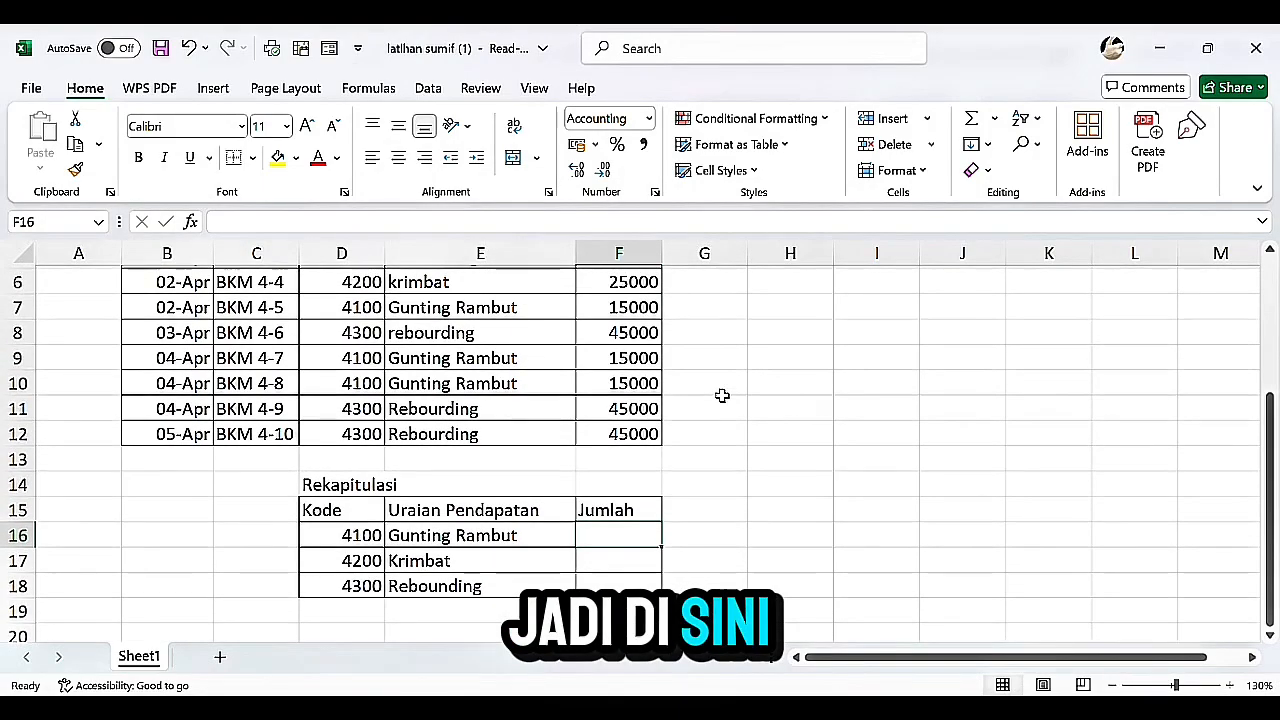
scroll(688, 400, "up", 1)
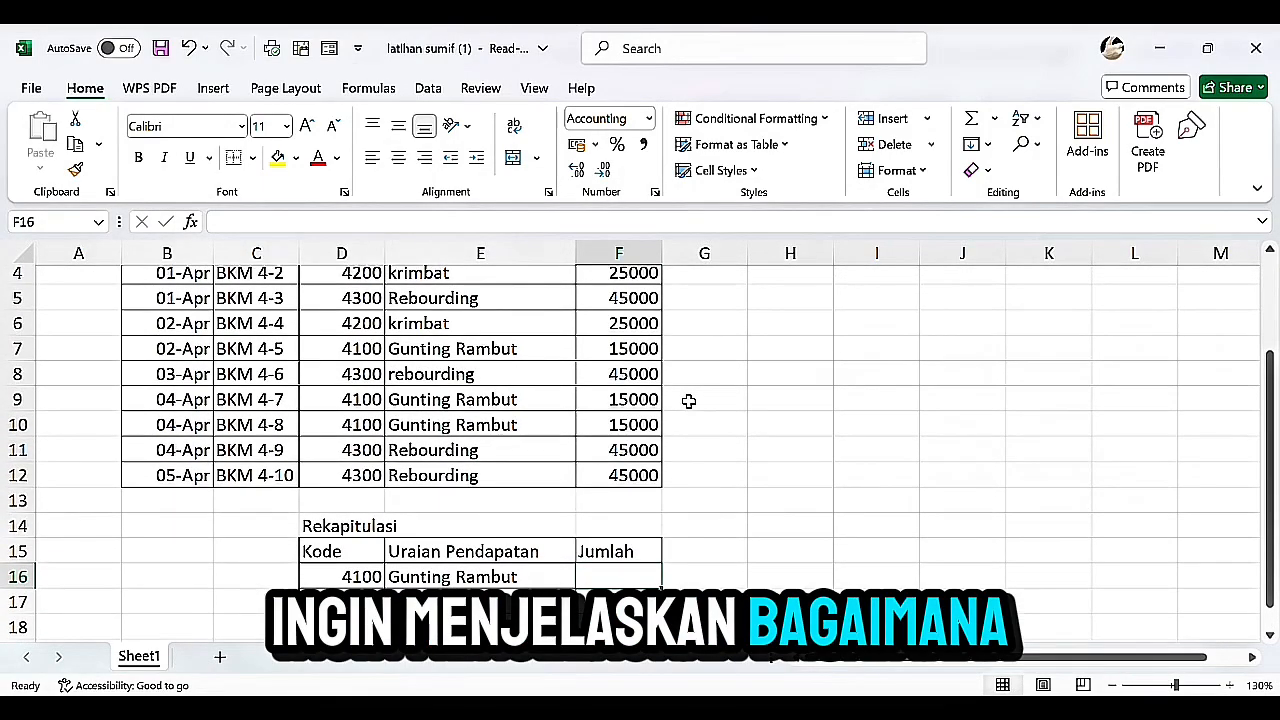
scroll(688, 400, "down", 1)
type("=SUMIF(")
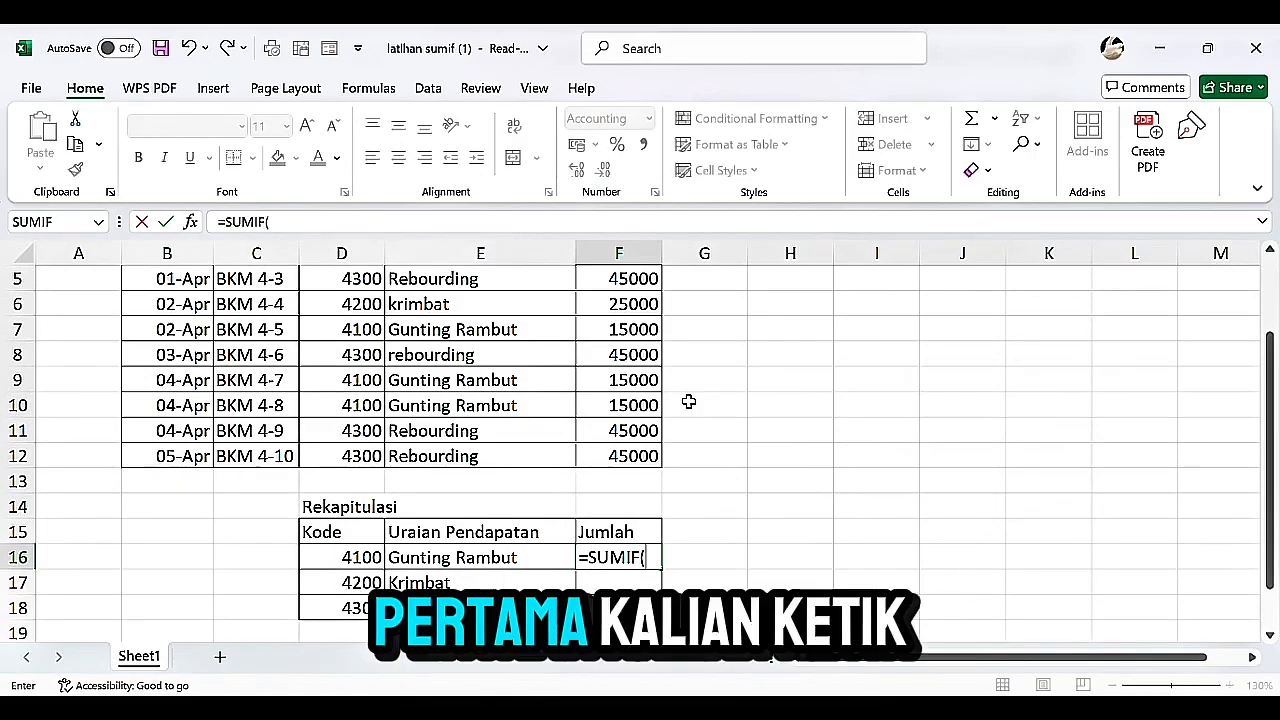
scroll(443, 500, "up", 1)
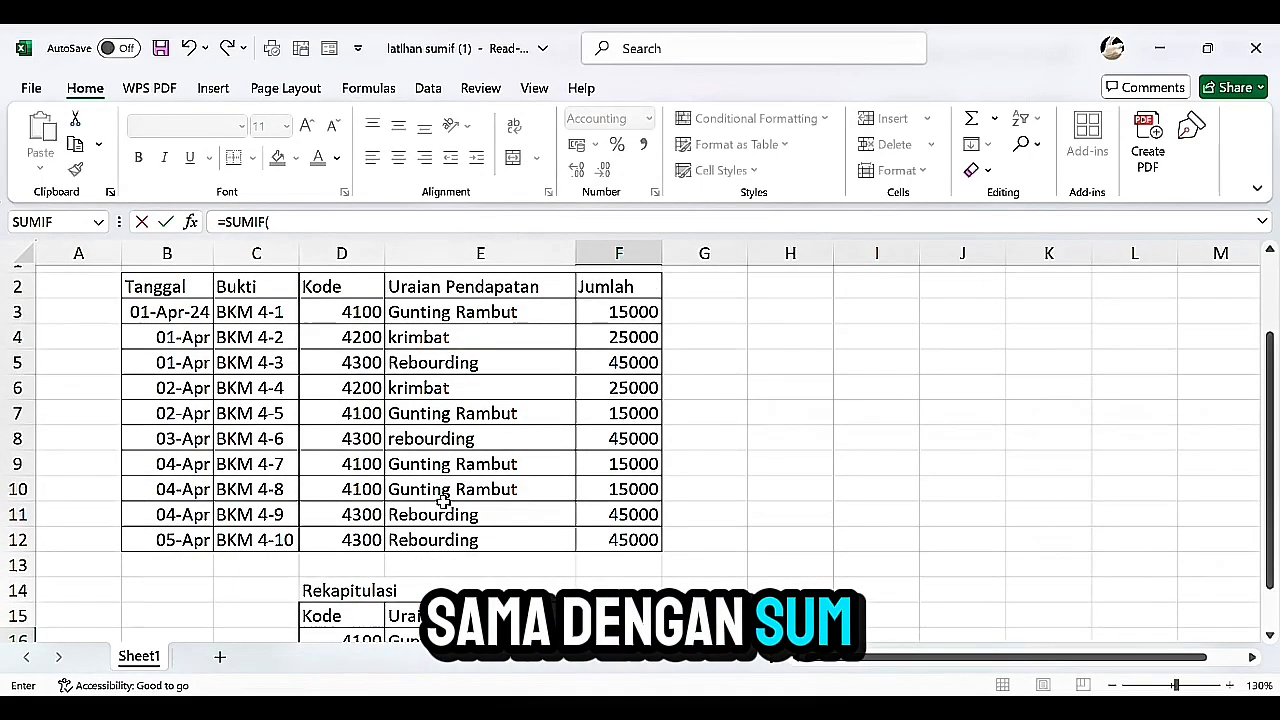
scroll(443, 500, "down", 1)
left_click_drag(345, 306, 357, 532)
type(";")
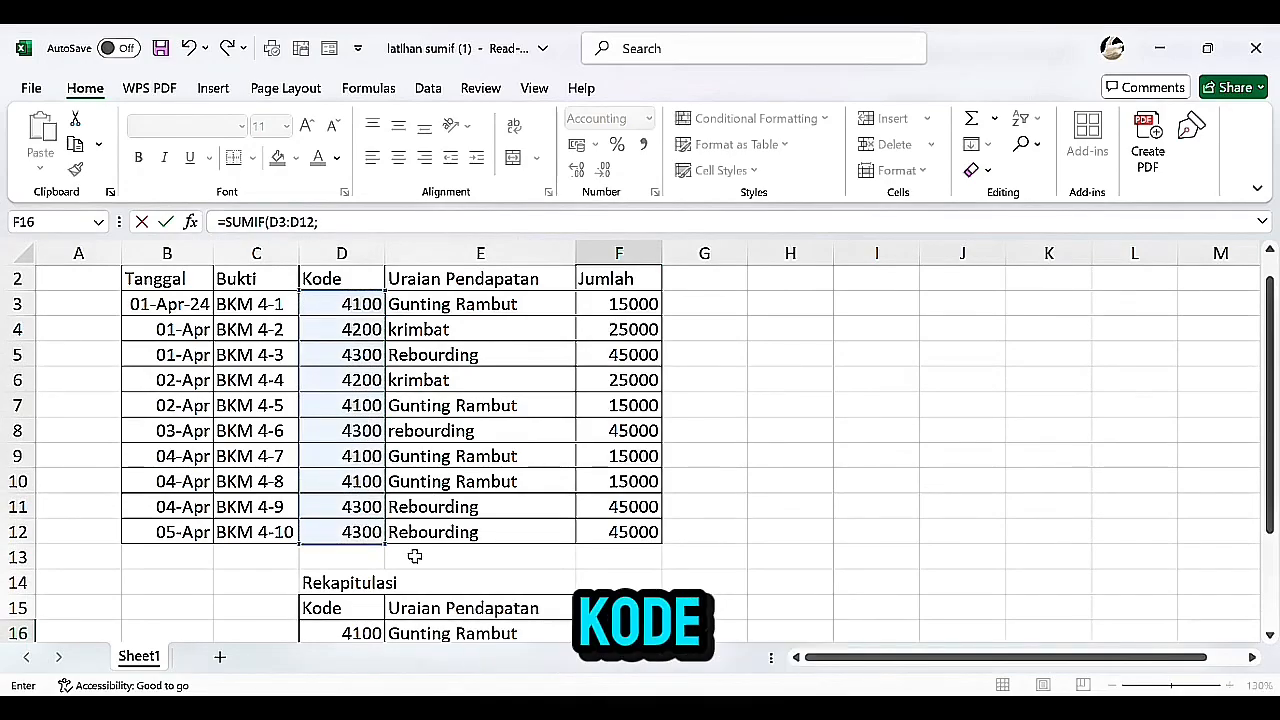
Add the recap table's code cell D16 as the SUMIF criterion and open a parenthesis for the sum range.
scroll(453, 577, "down", 1)
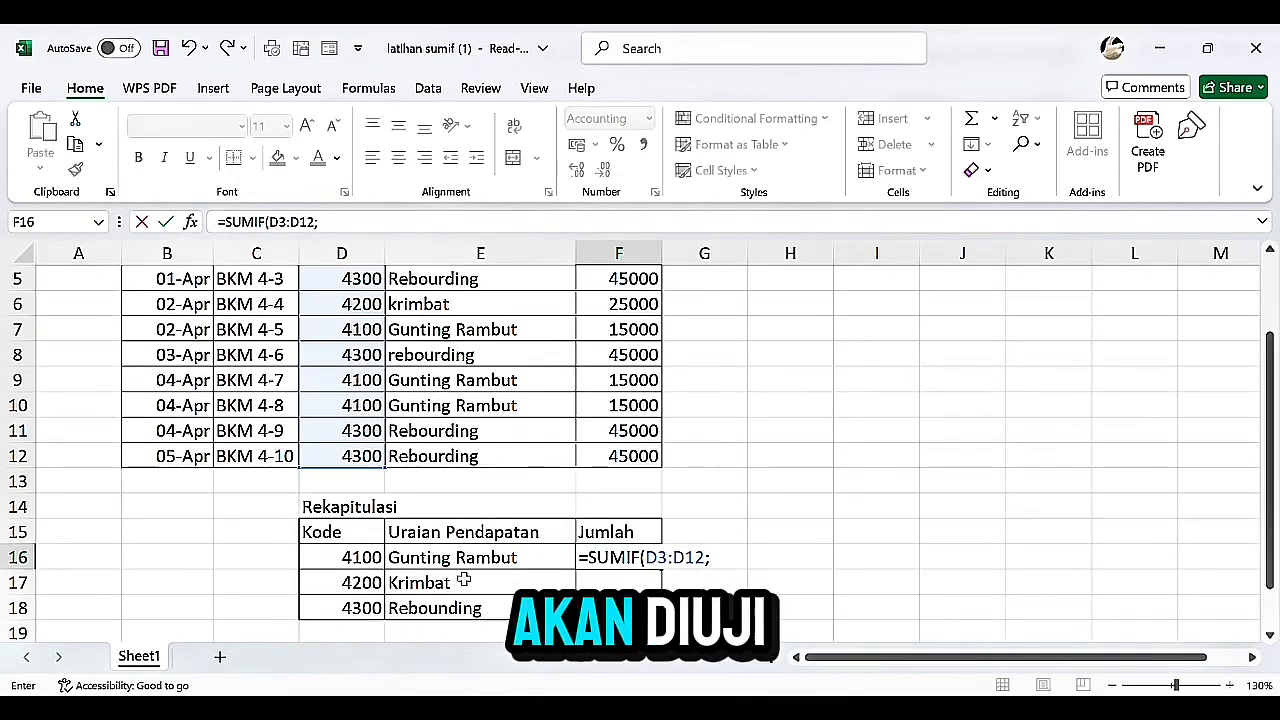
scroll(412, 428, "up", 2)
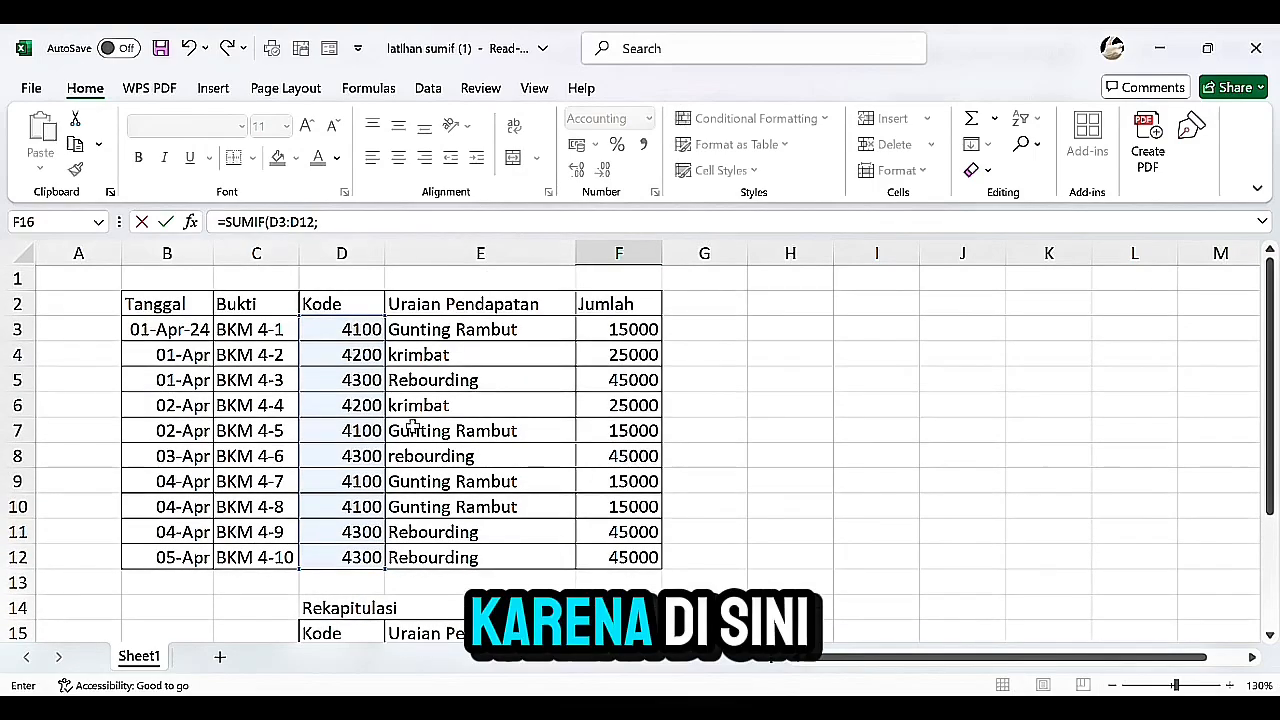
scroll(390, 470, "down", 1)
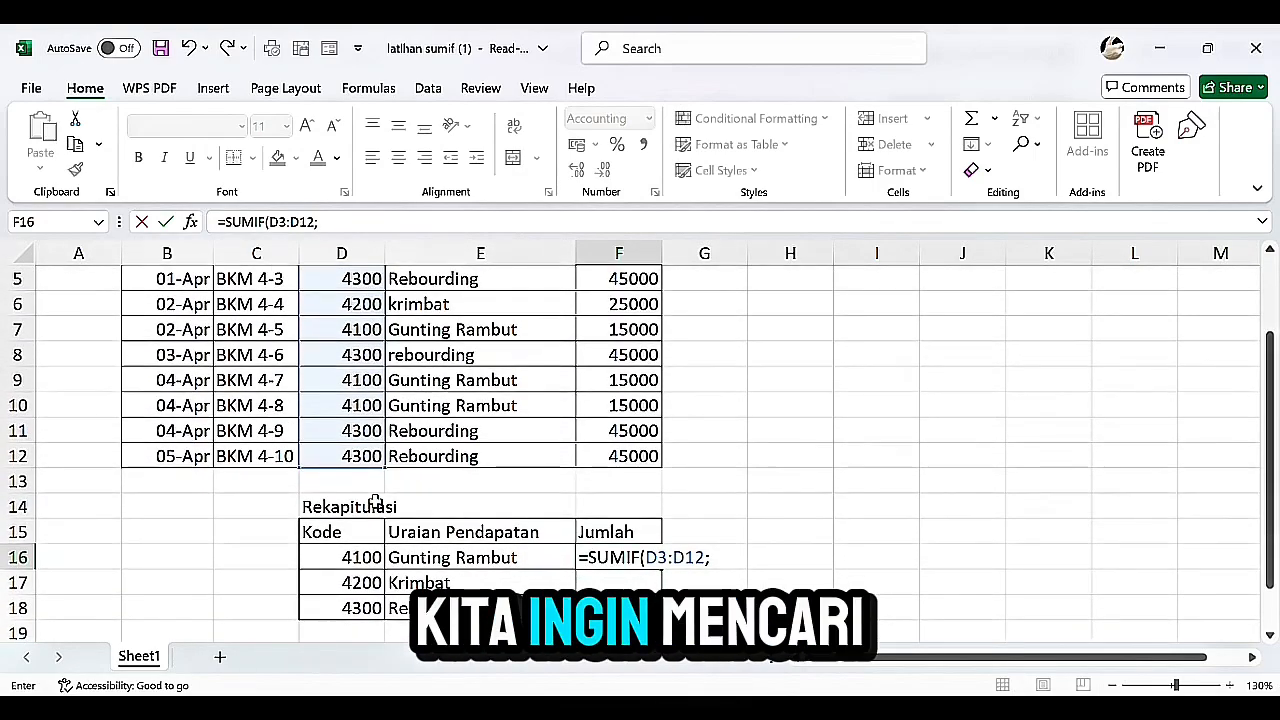
left_click(360, 560)
type(";(")
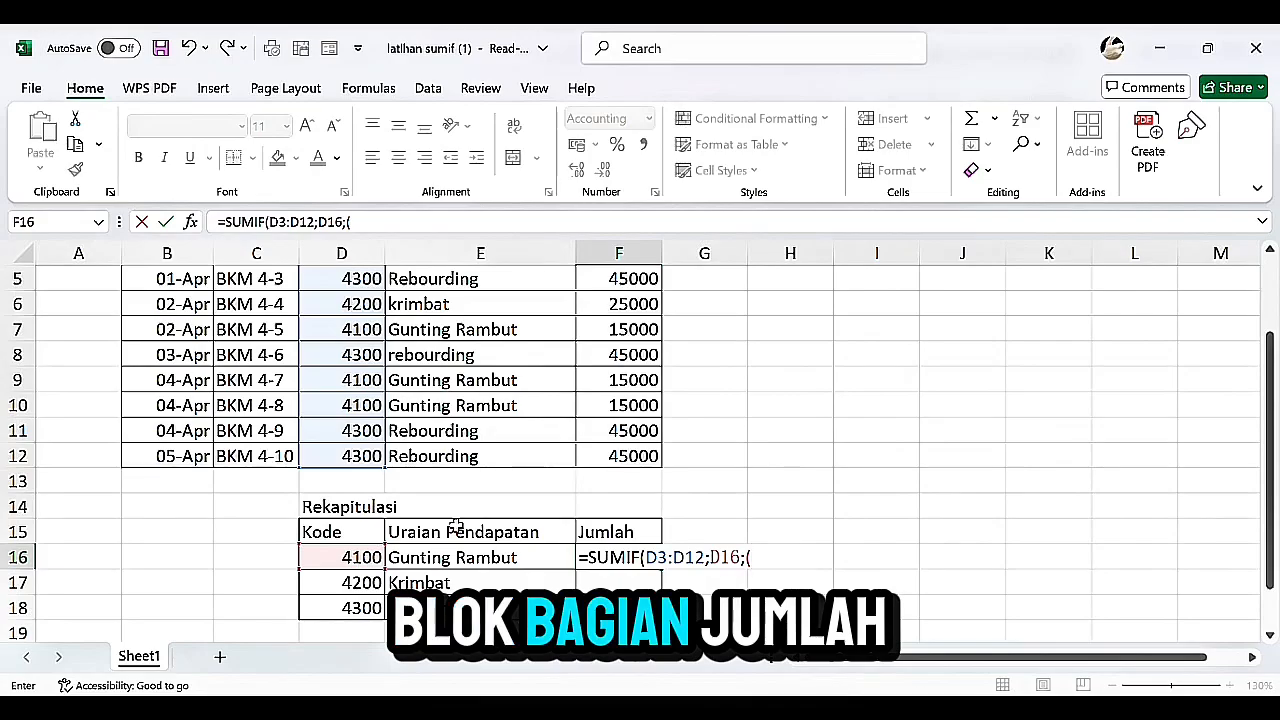
Use the Jumlah cells F3:F12 as the SUMIF sum range and enter the formula in F16.
scroll(680, 341, "up", 2)
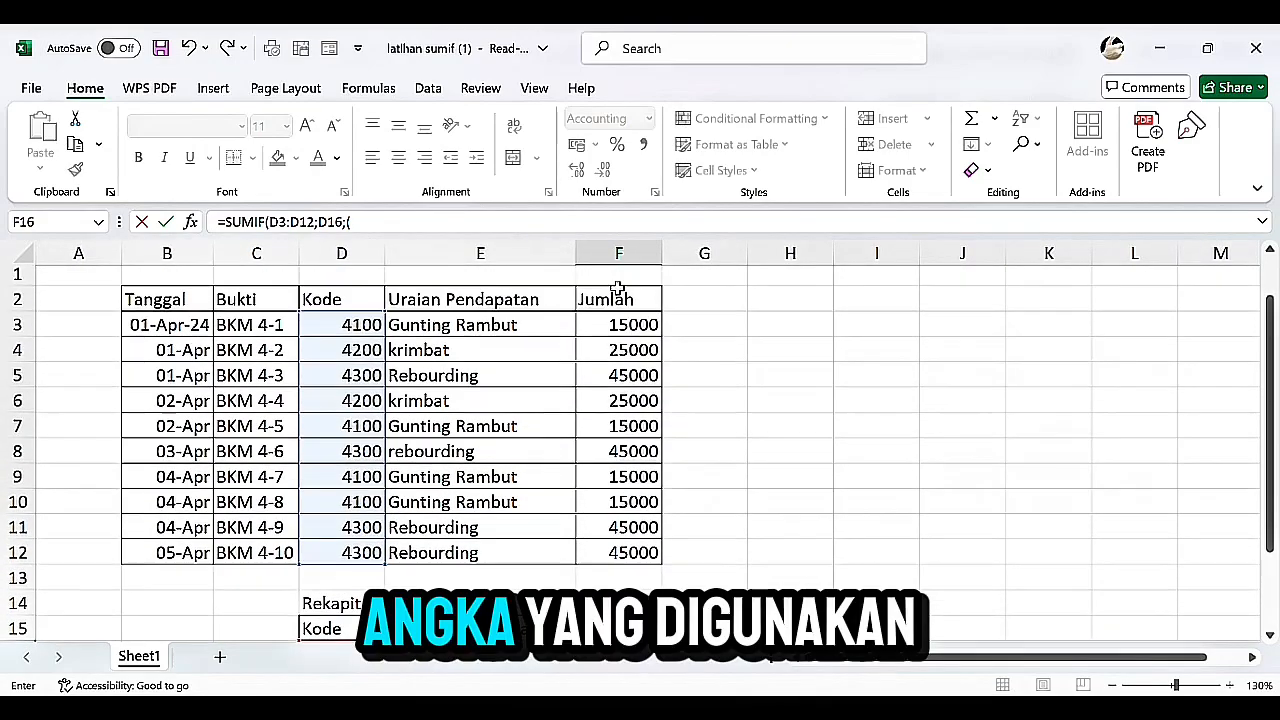
left_click_drag(616, 340, 626, 566)
type(")")
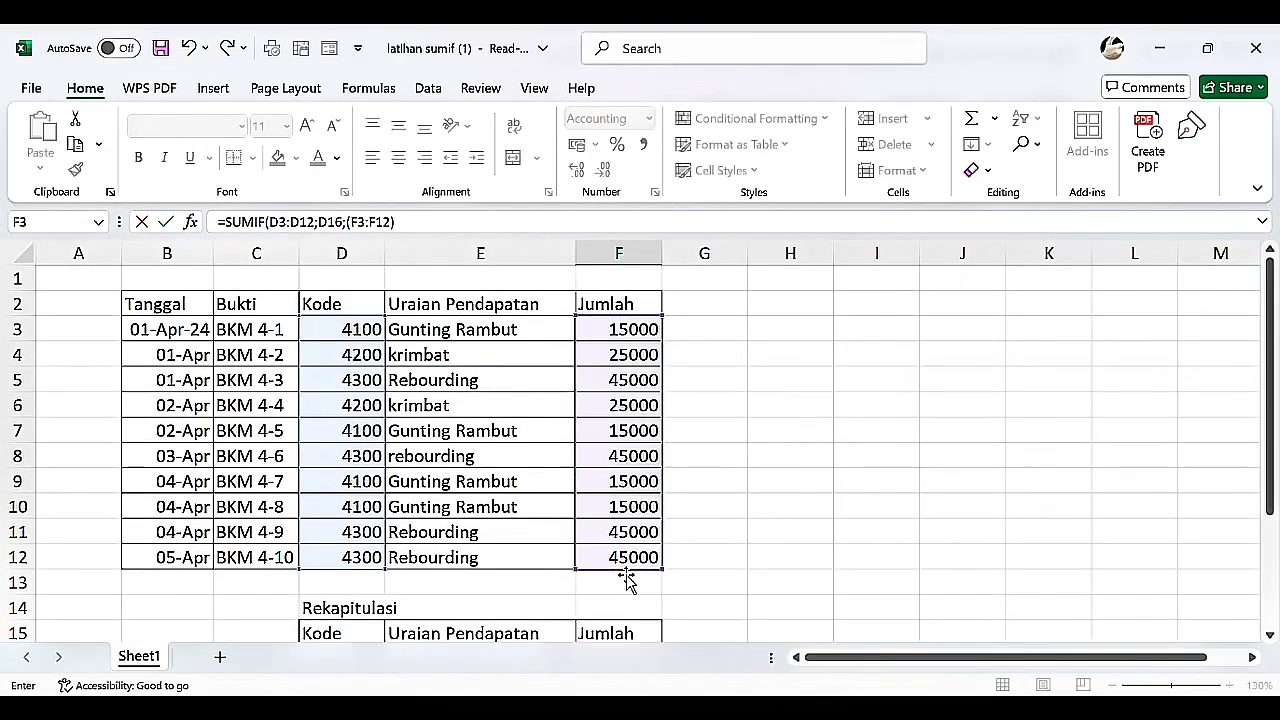
scroll(686, 517, "down", 2)
key("Return")
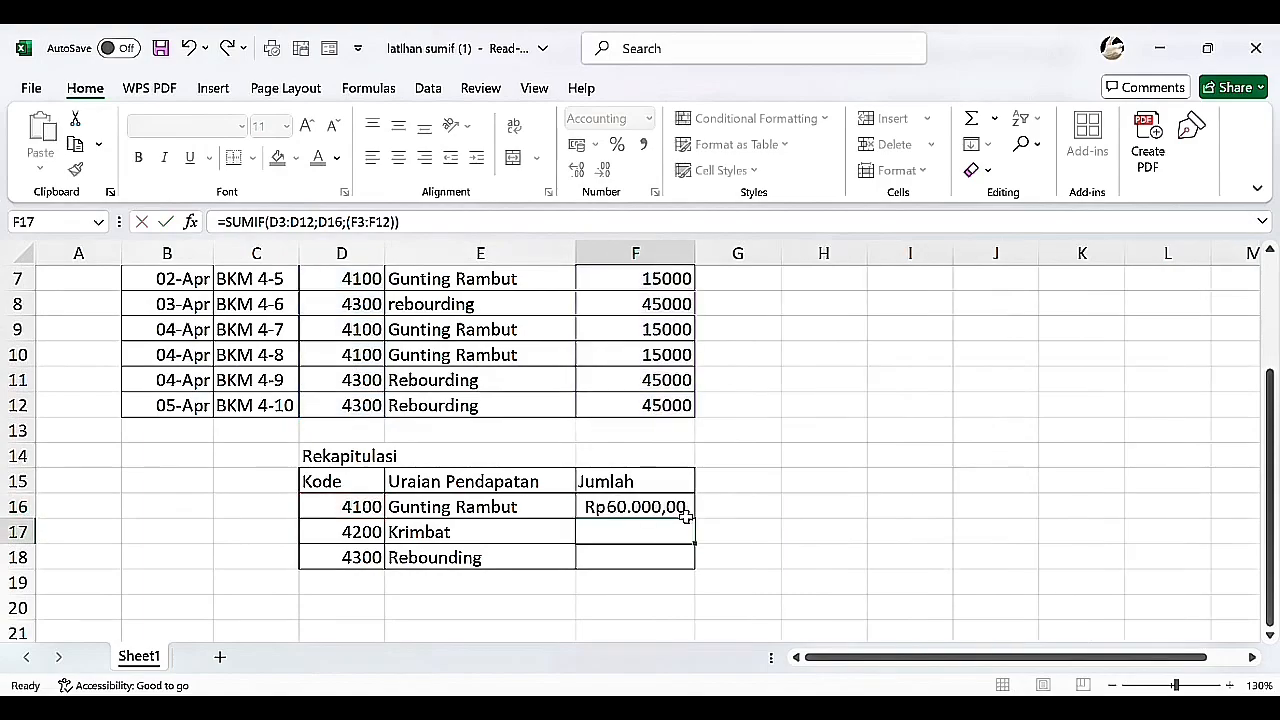
Fill the SUMIF formula from F16 down to F18 and autofit the width of column F.
left_click(687, 512)
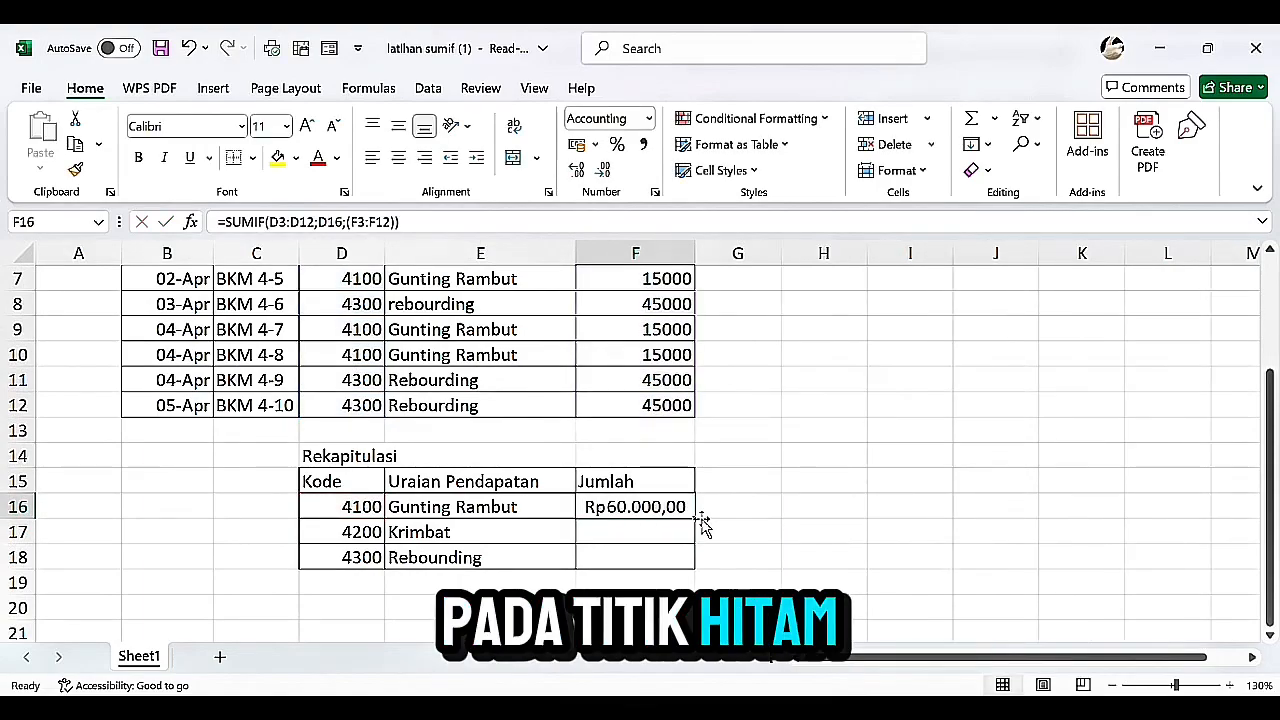
left_click_drag(697, 520, 700, 560)
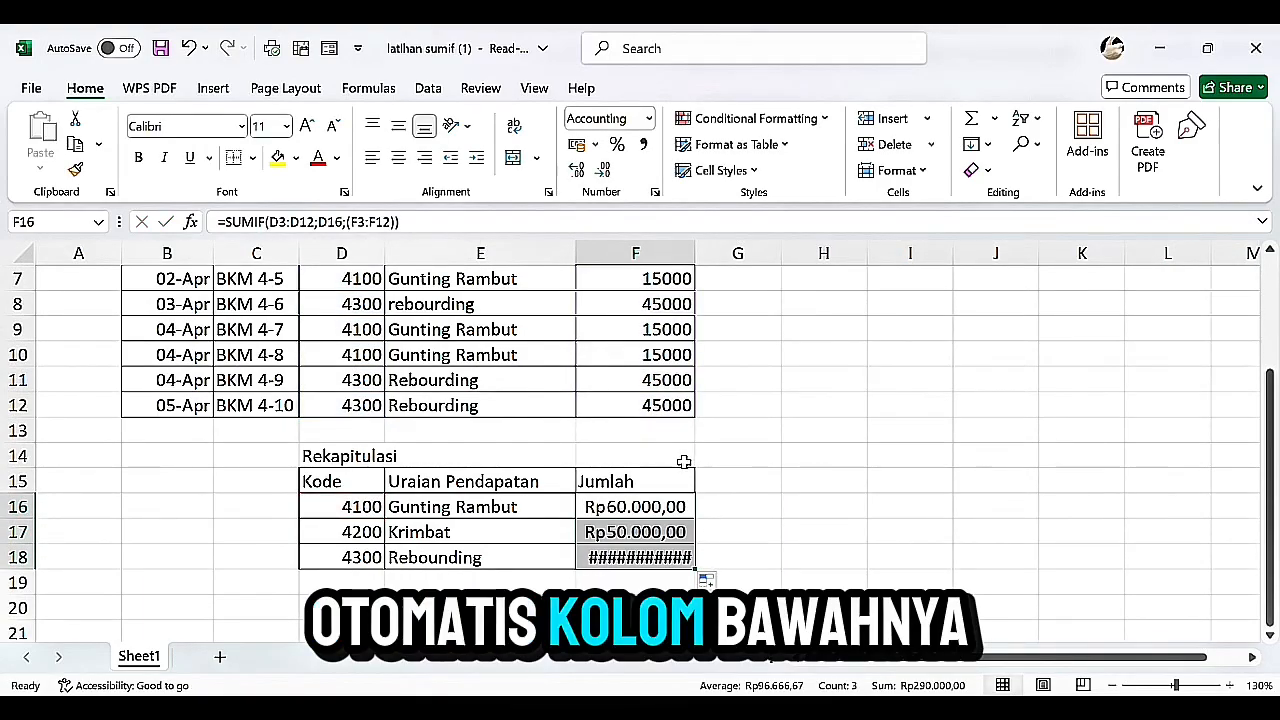
double_click(698, 262)
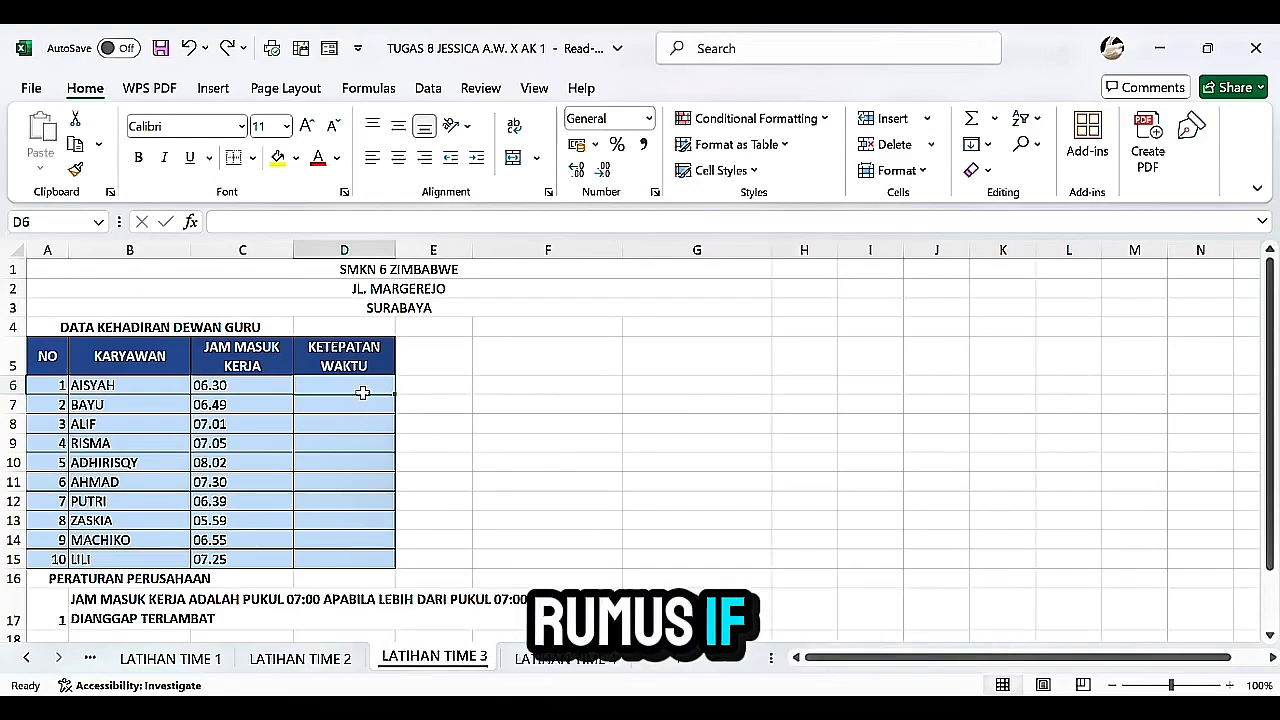
Enter =IF(C6<="07.00";"TEPAT WAKTU";"TERLAMBAT") in the first Ketepatan Waktu cell, D6.
type("=IF(")
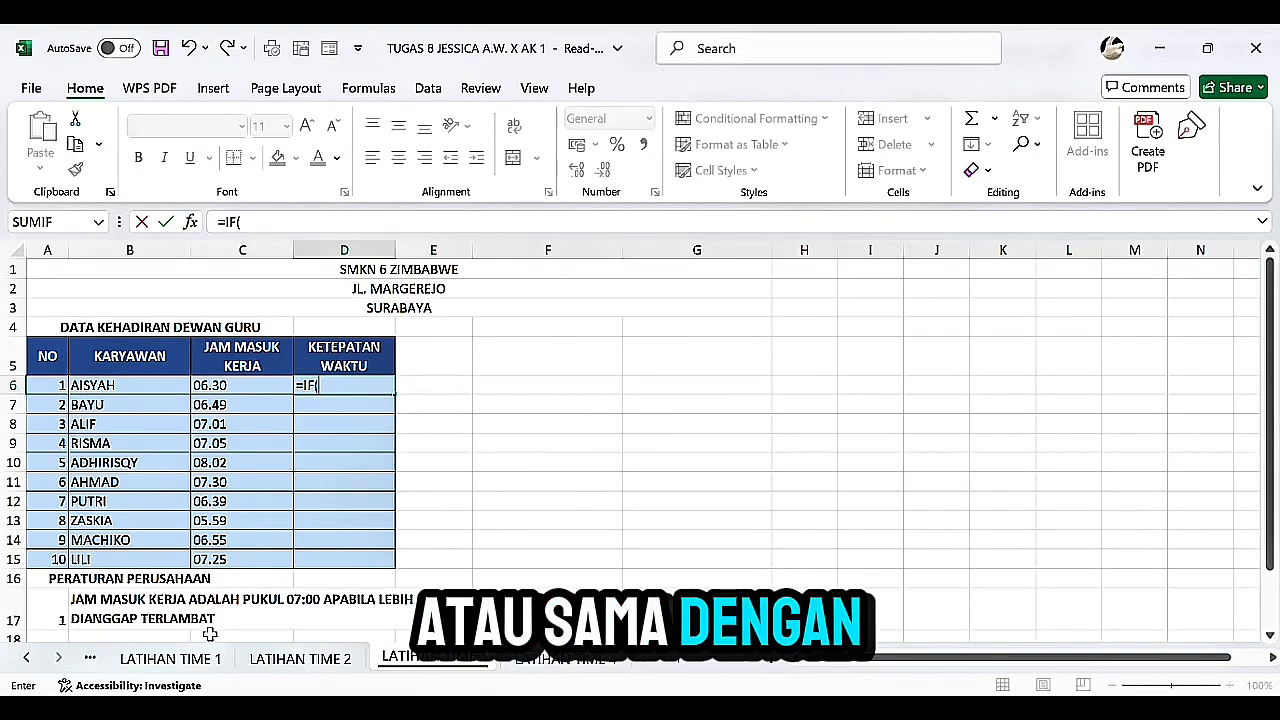
left_click(251, 386)
type("<=")
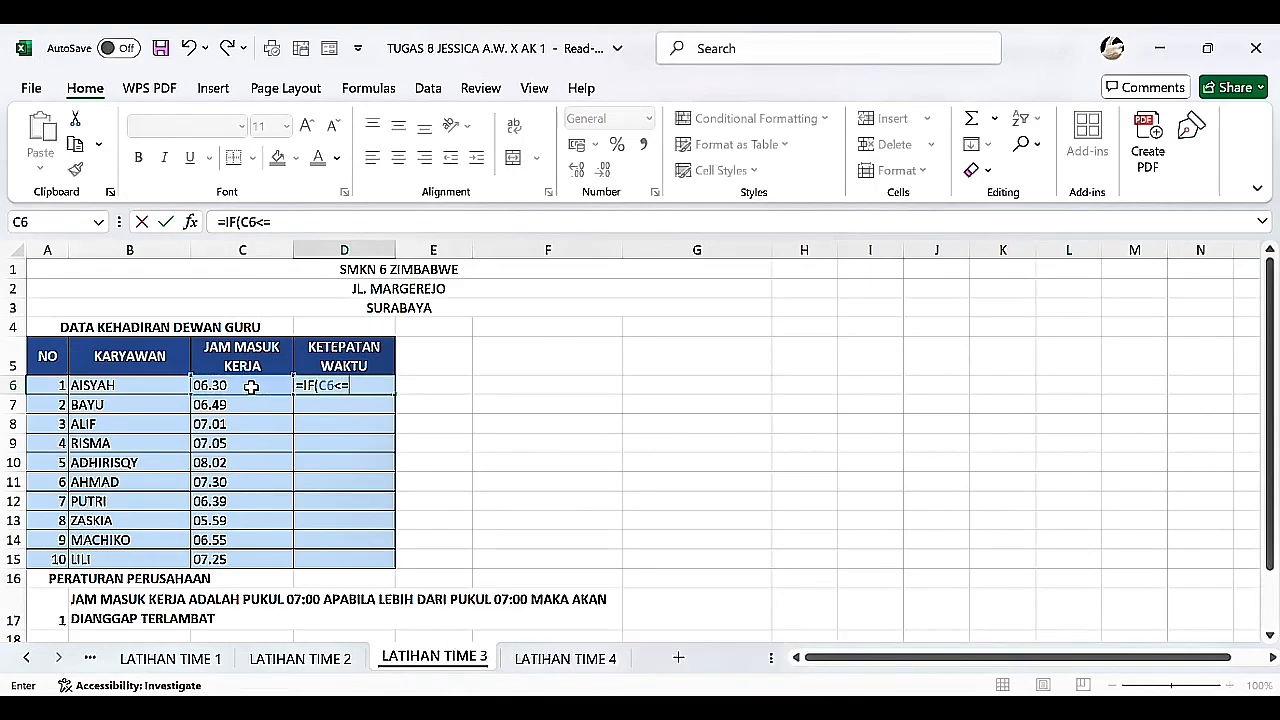
type("\"07.00\";")
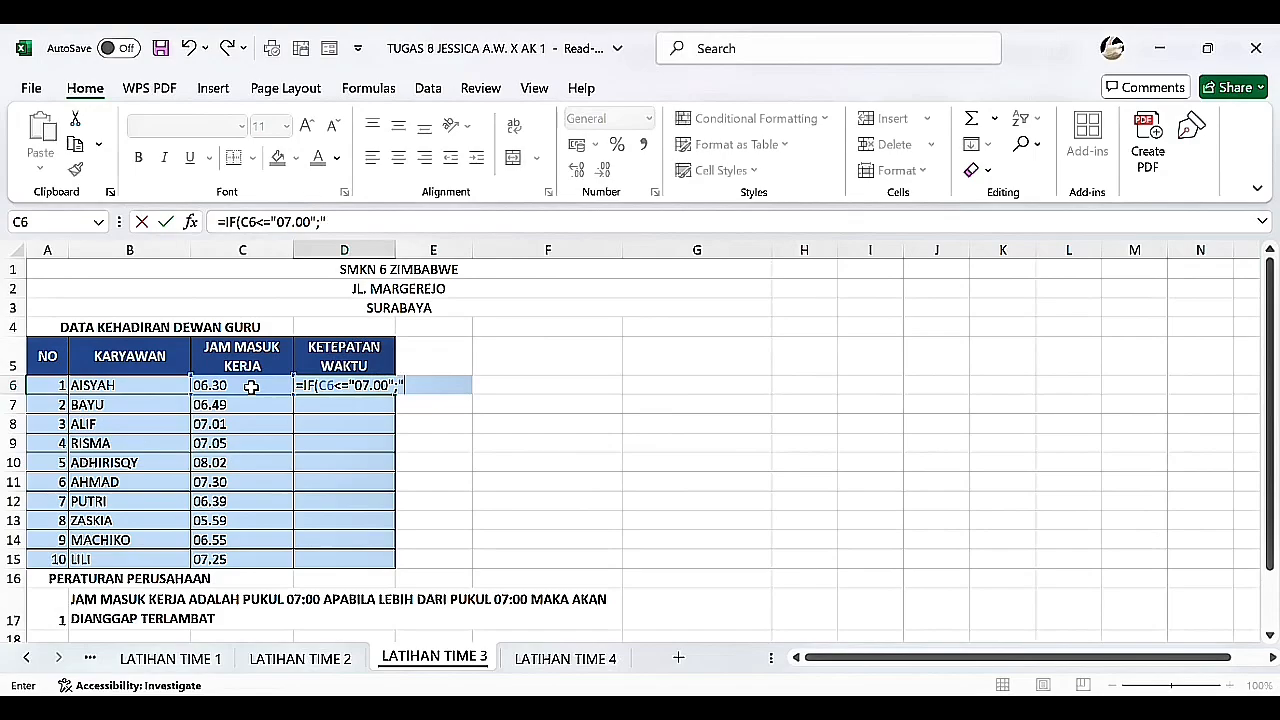
type("\"TEPAT WAKTU")
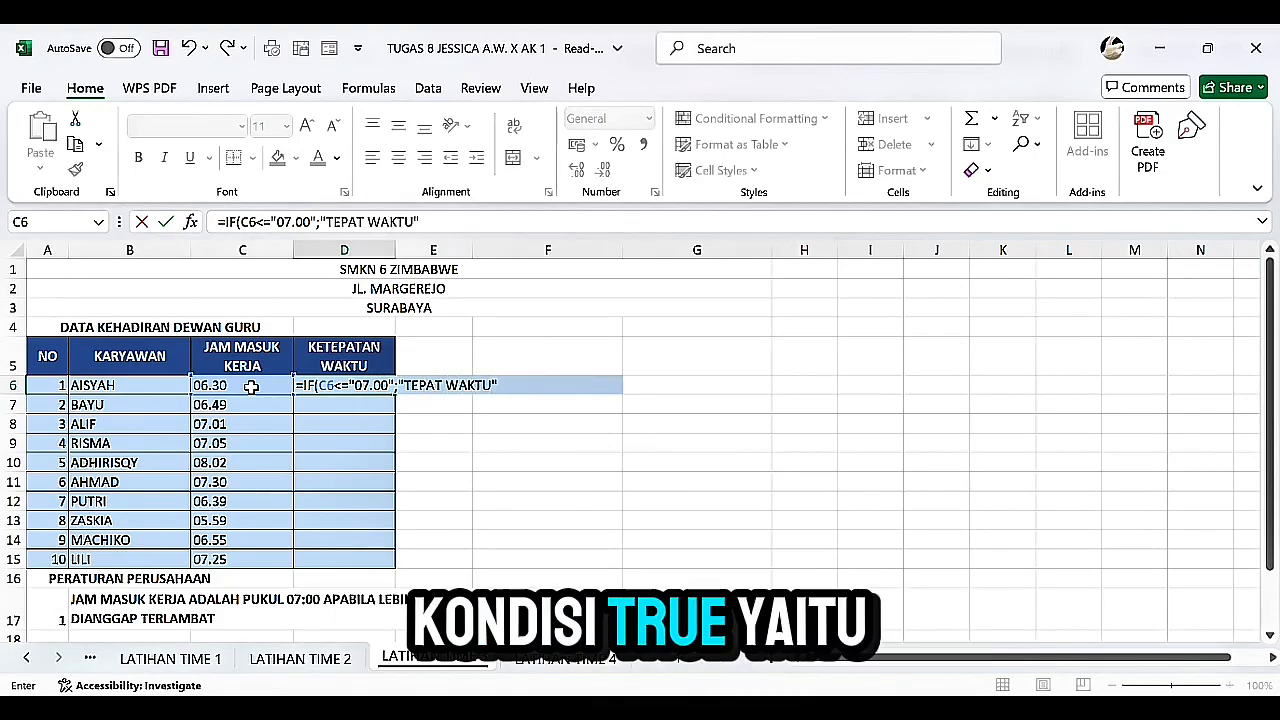
type("\";\"TERLAMBAT")
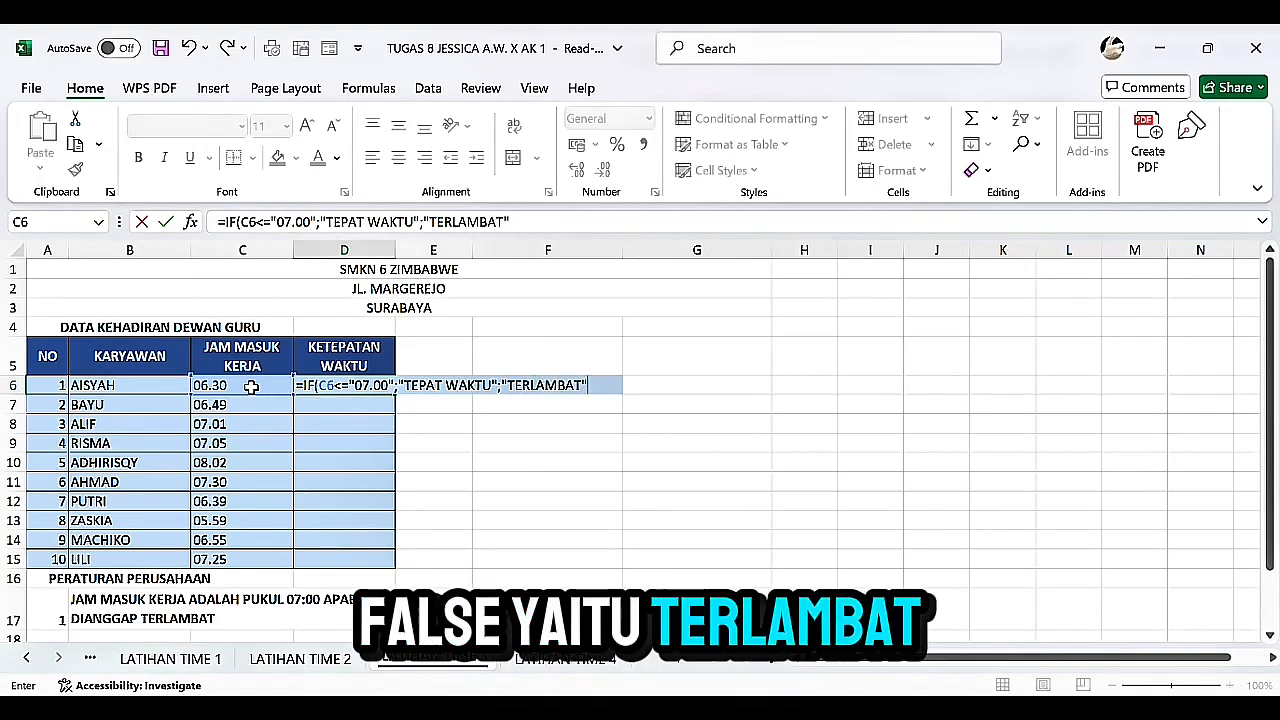
type(")")
key("Return")
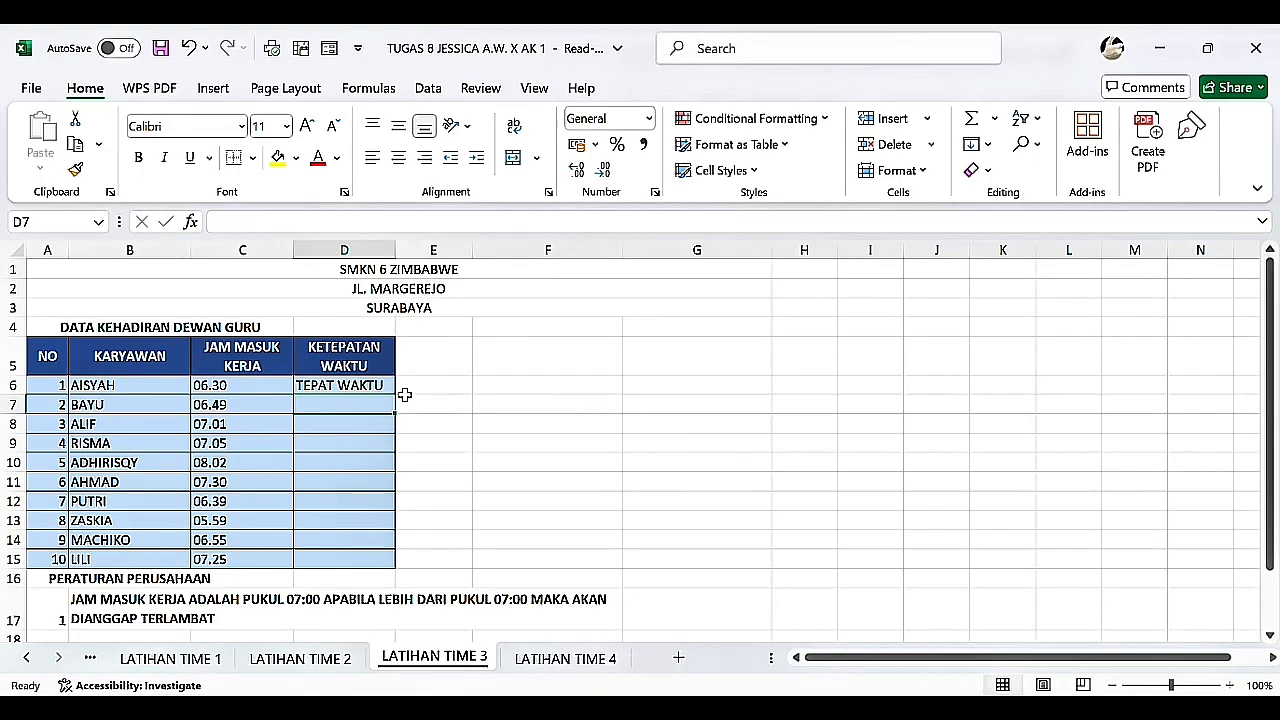
Fill the punctuality formula from D6 down to D15 and deselect the filled range.
left_click(374, 386)
left_click_drag(396, 395, 396, 566)
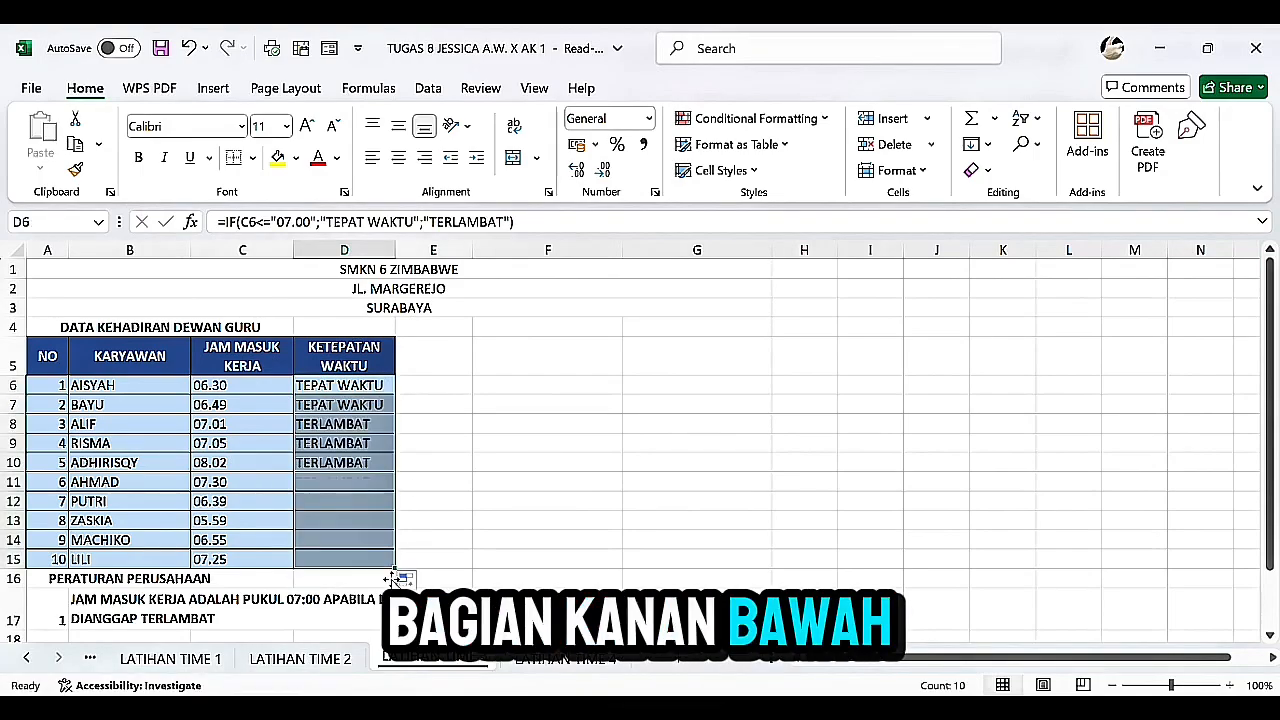
left_click(435, 466)
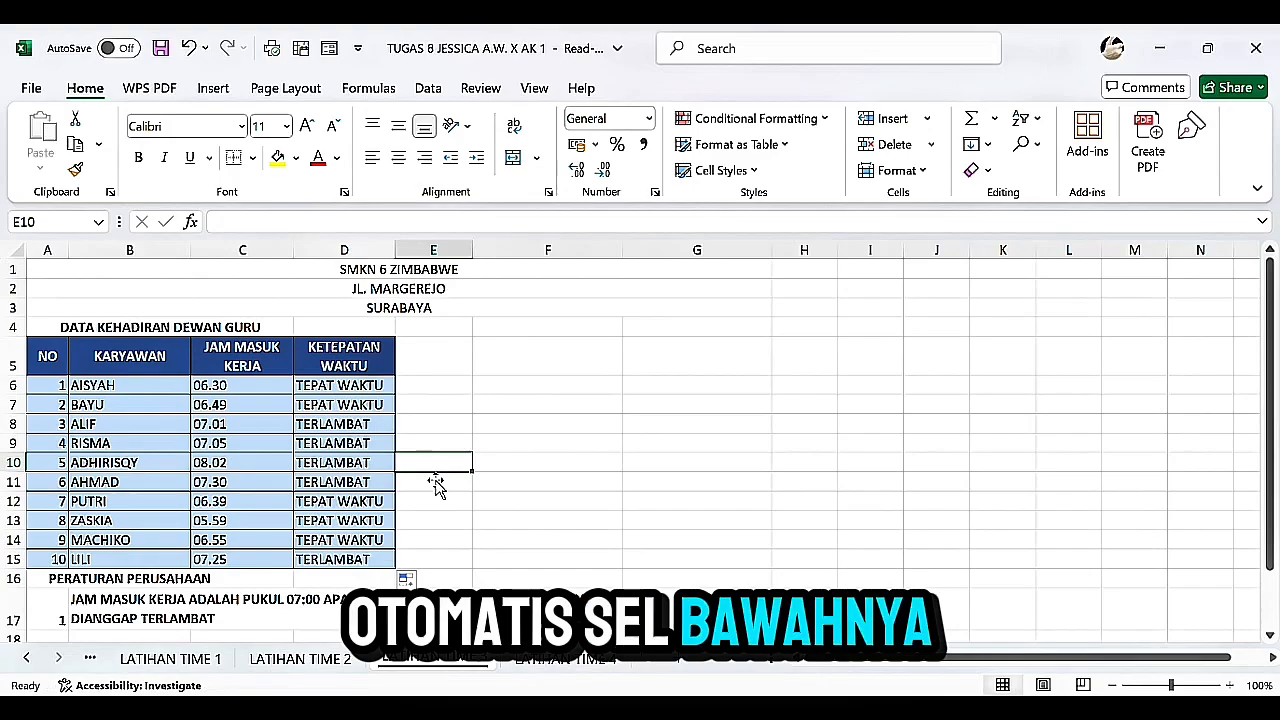